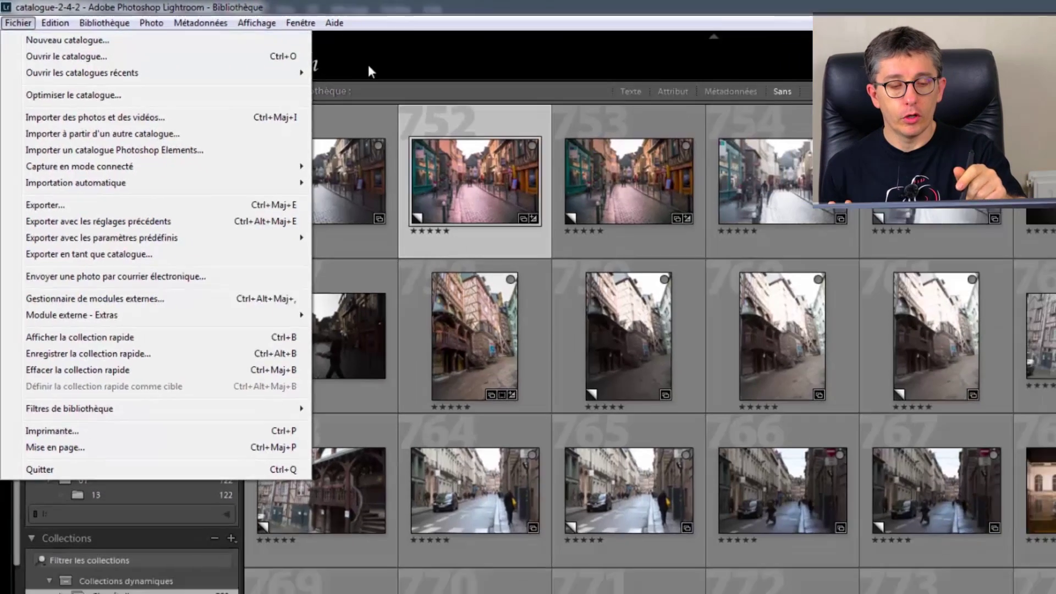
# Open the catalogue settings, review the available standard preview sizes and preview quality levels, and cancel the dialog.
pyautogui.click(294, 51)
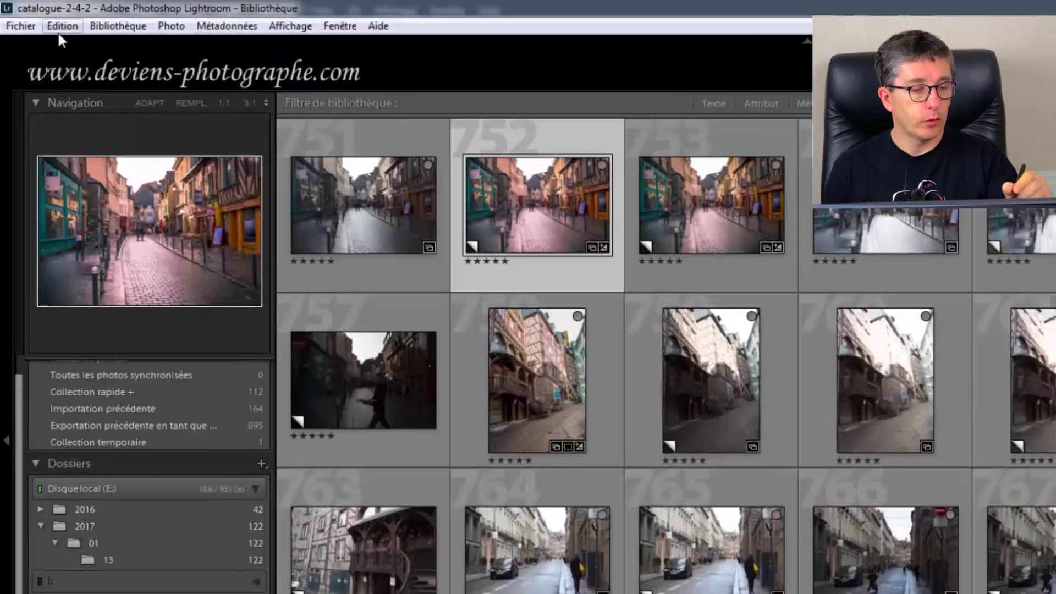
pyautogui.click(42, 17)
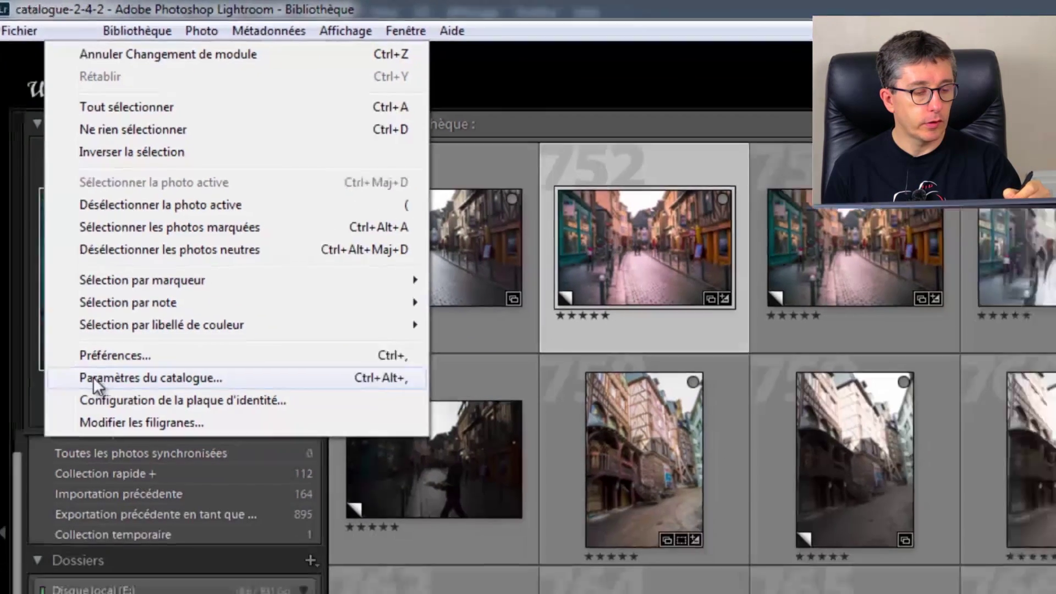
pyautogui.click(125, 454)
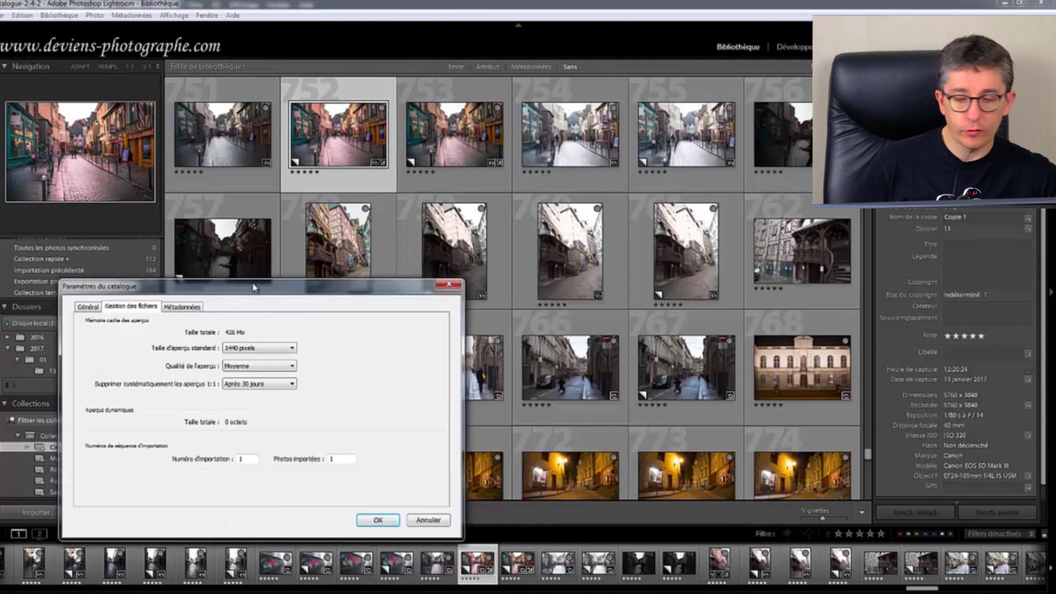
pyautogui.moveTo(239, 280); pyautogui.dragTo(498, 128)
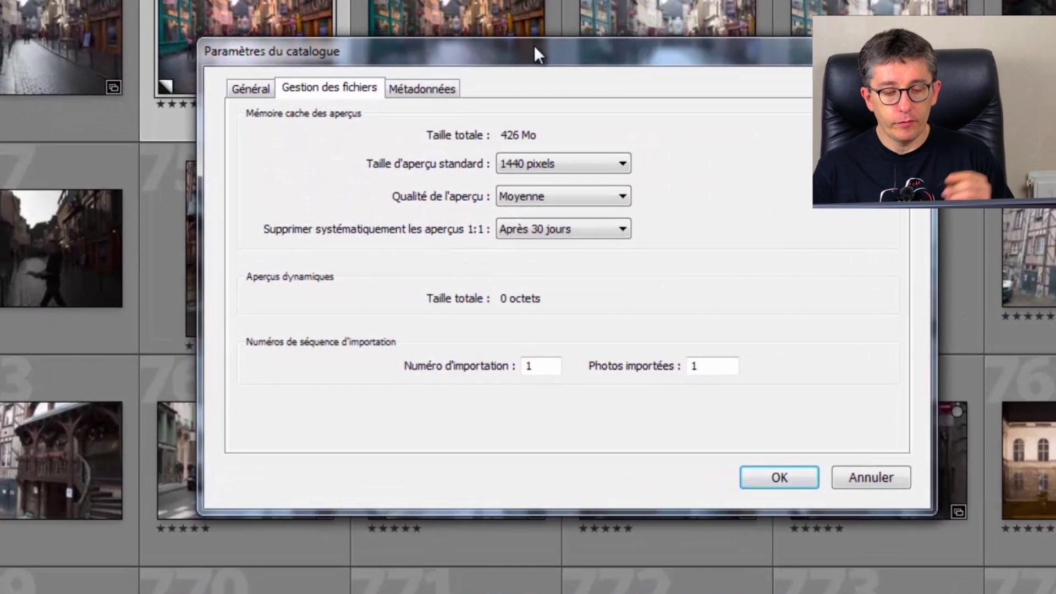
pyautogui.click(503, 162)
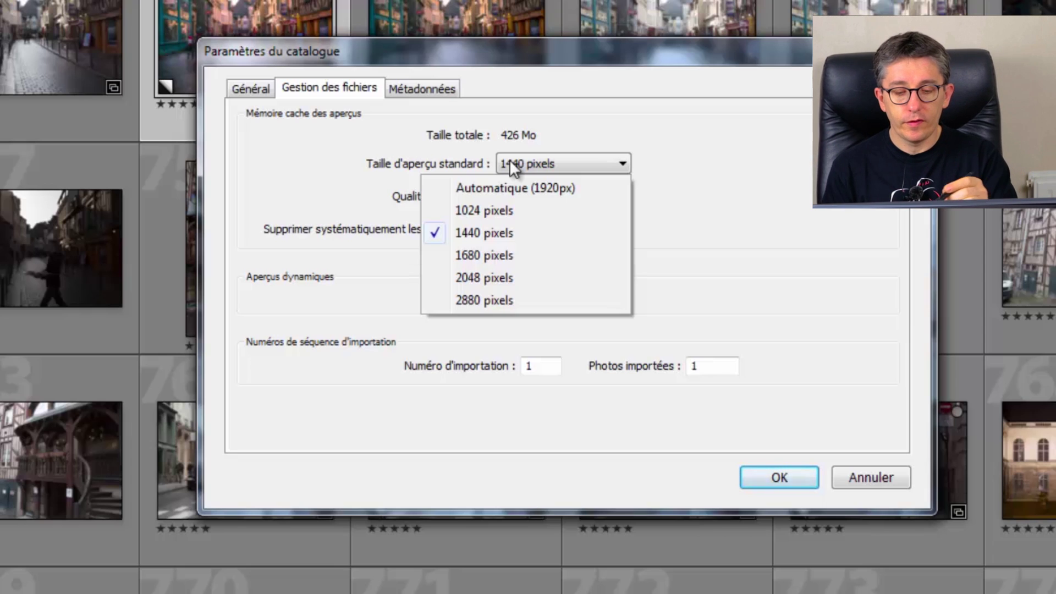
pyautogui.click(342, 187)
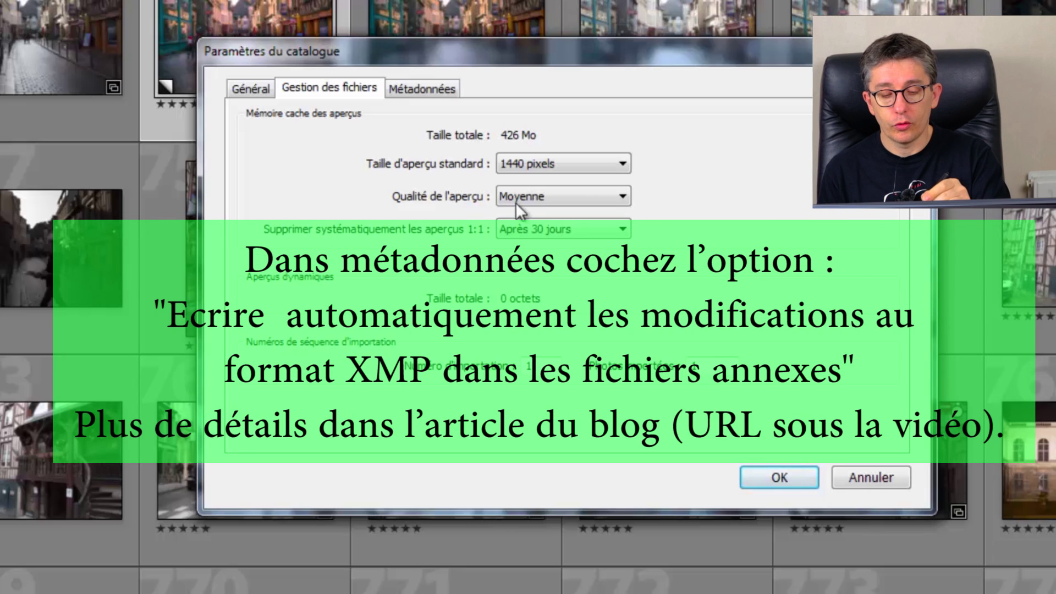
pyautogui.click(517, 202)
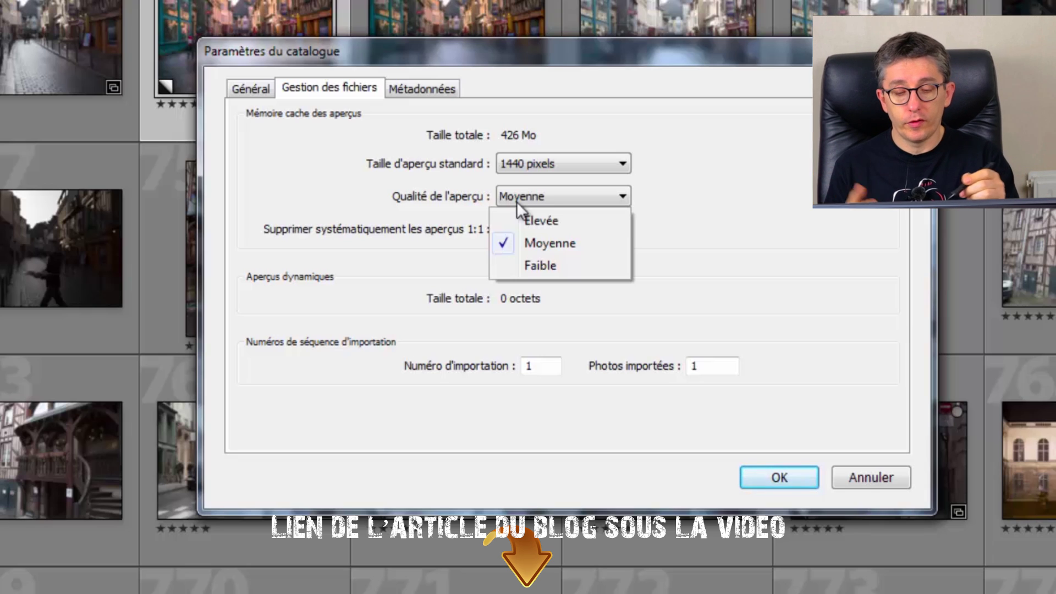
pyautogui.click(365, 193)
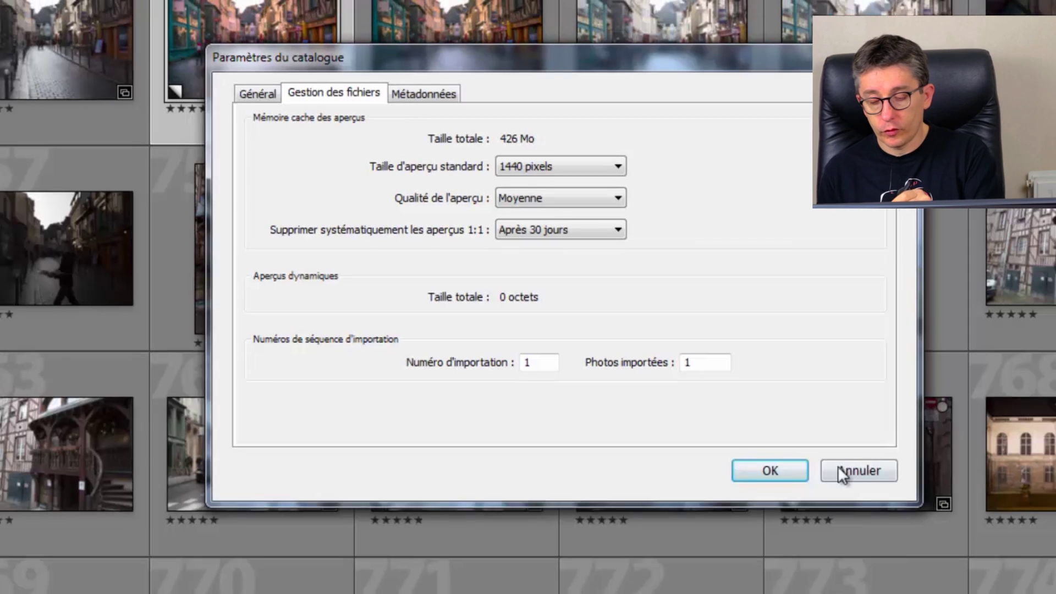
pyautogui.click(852, 477)
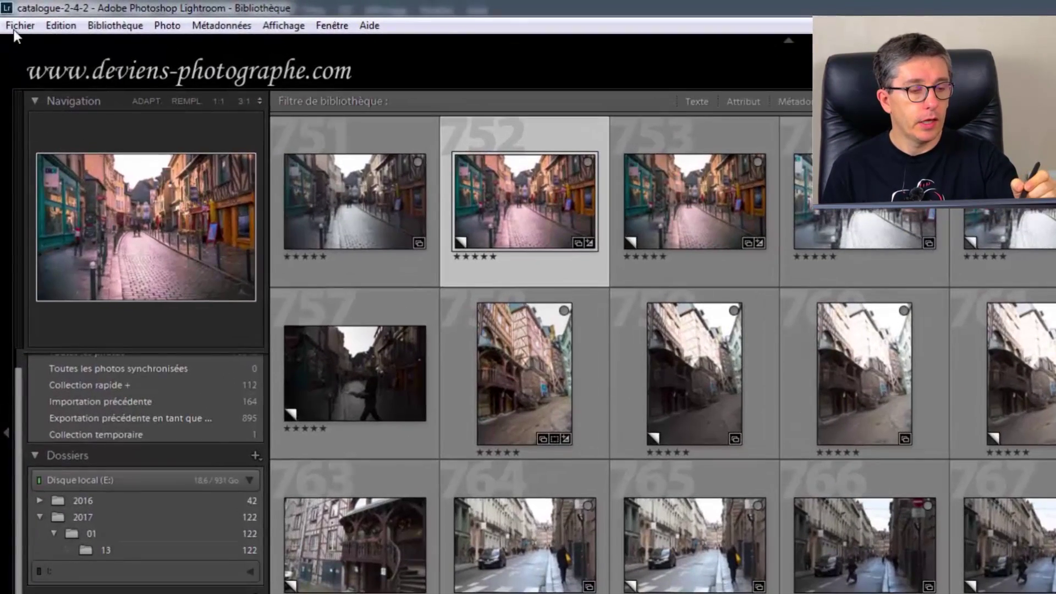
# Bring up the catalogue optimisation confirmation and dismiss it without running the optimisation.
pyautogui.click(16, 28)
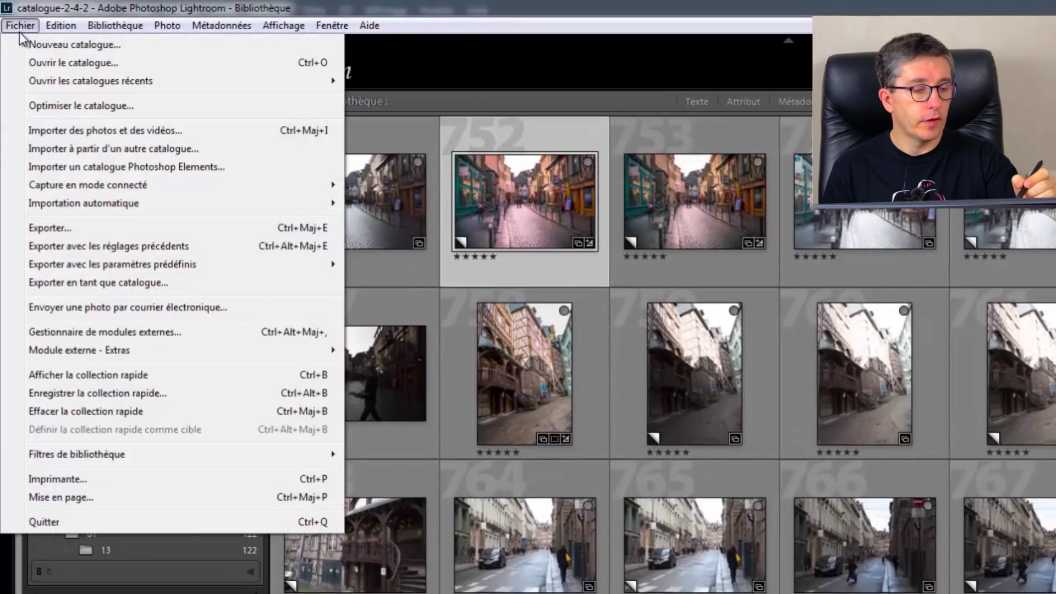
pyautogui.click(43, 105)
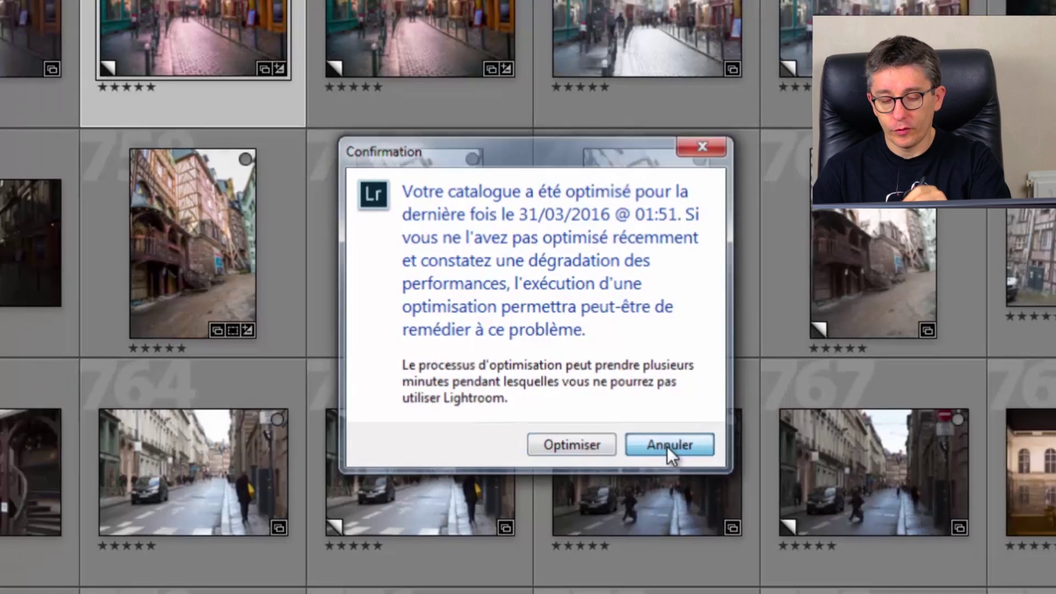
pyautogui.click(687, 464)
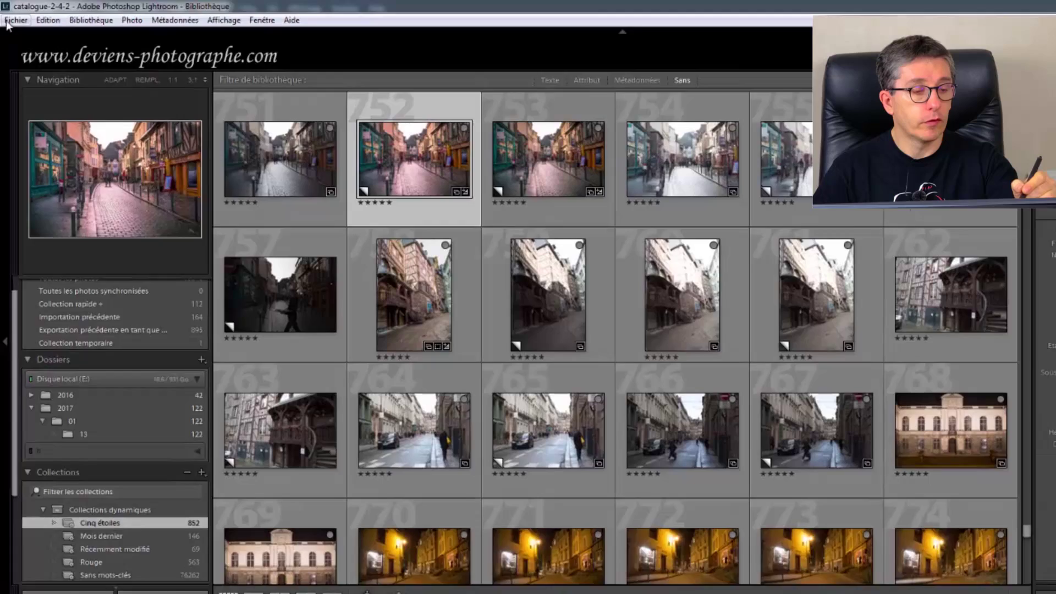
pyautogui.click(13, 17)
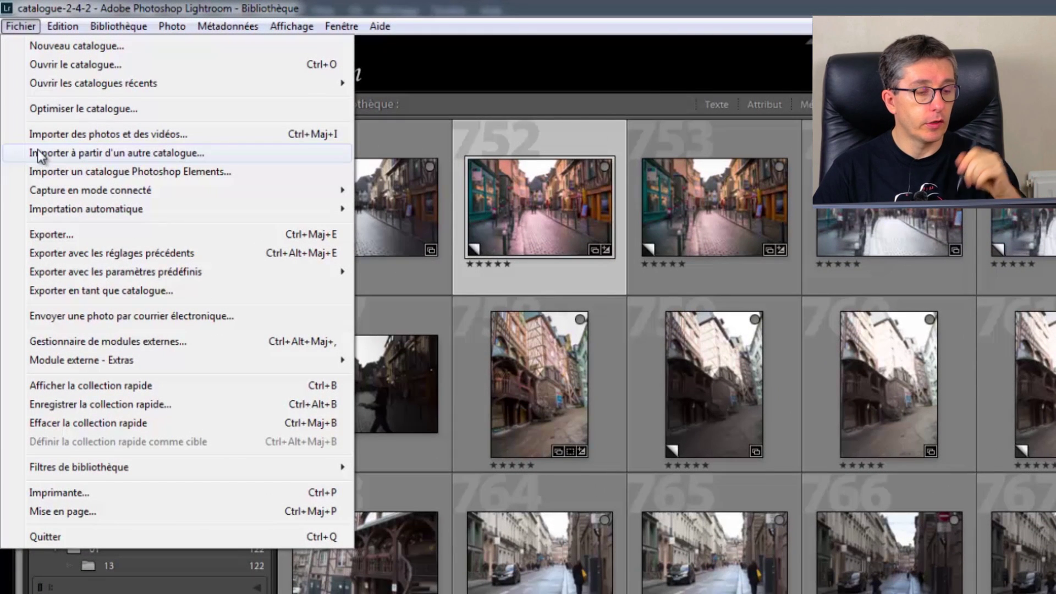
pyautogui.click(25, 31)
pyautogui.click(24, 32)
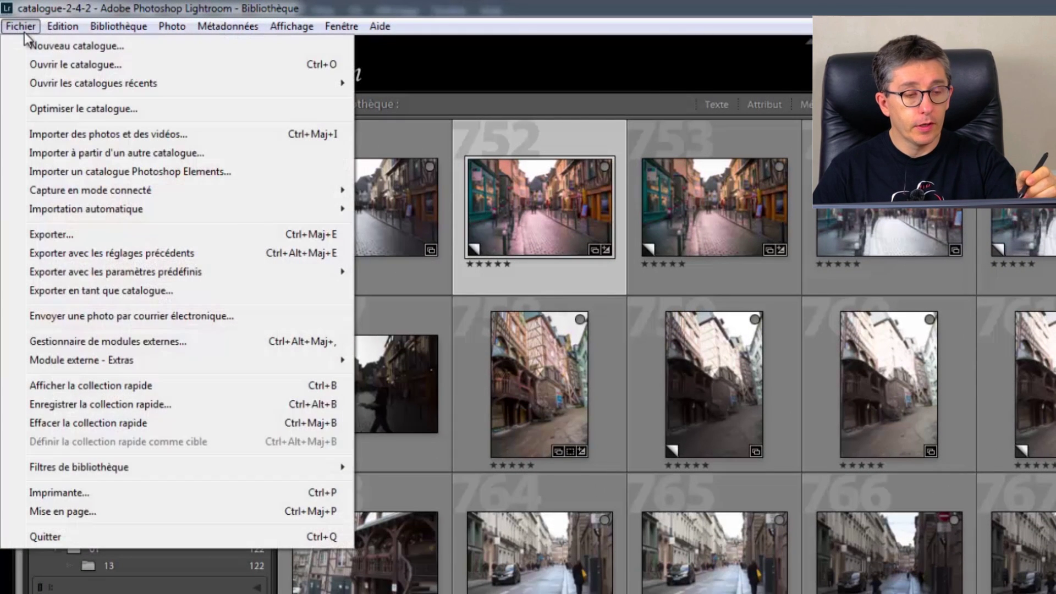
pyautogui.click(21, 27)
pyautogui.click(35, 29)
pyautogui.click(34, 32)
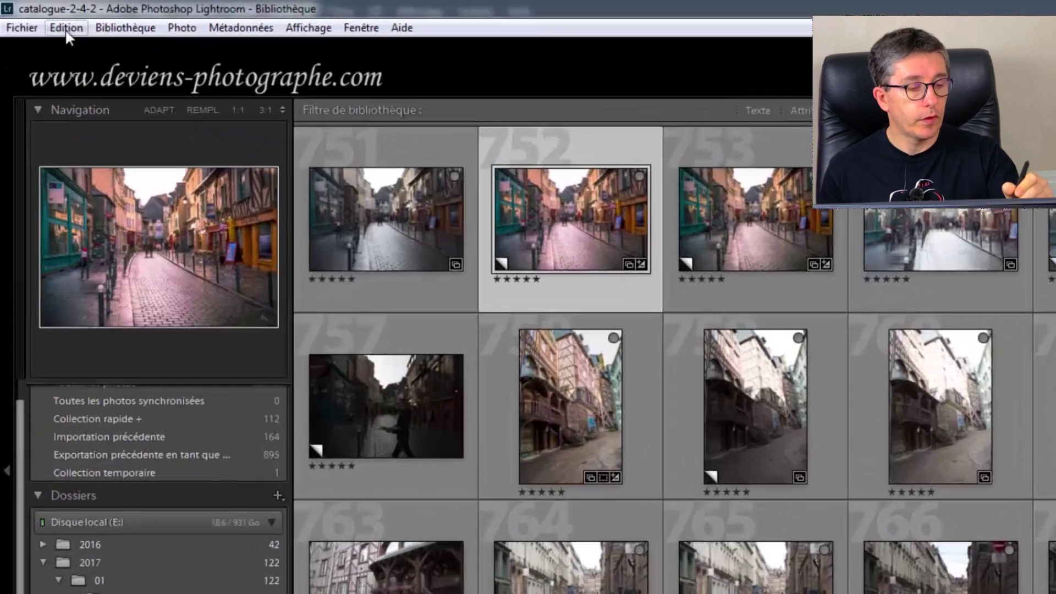
# Reopen the catalogue settings, review the general information and catalogue backup frequency choices, and cancel the dialog.
pyautogui.click(66, 28)
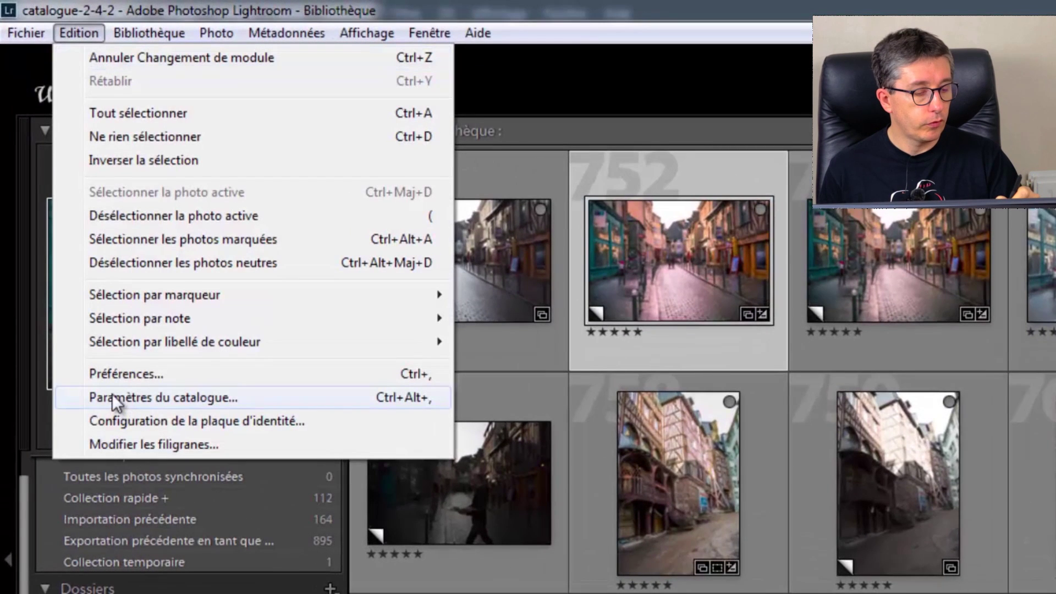
pyautogui.click(125, 396)
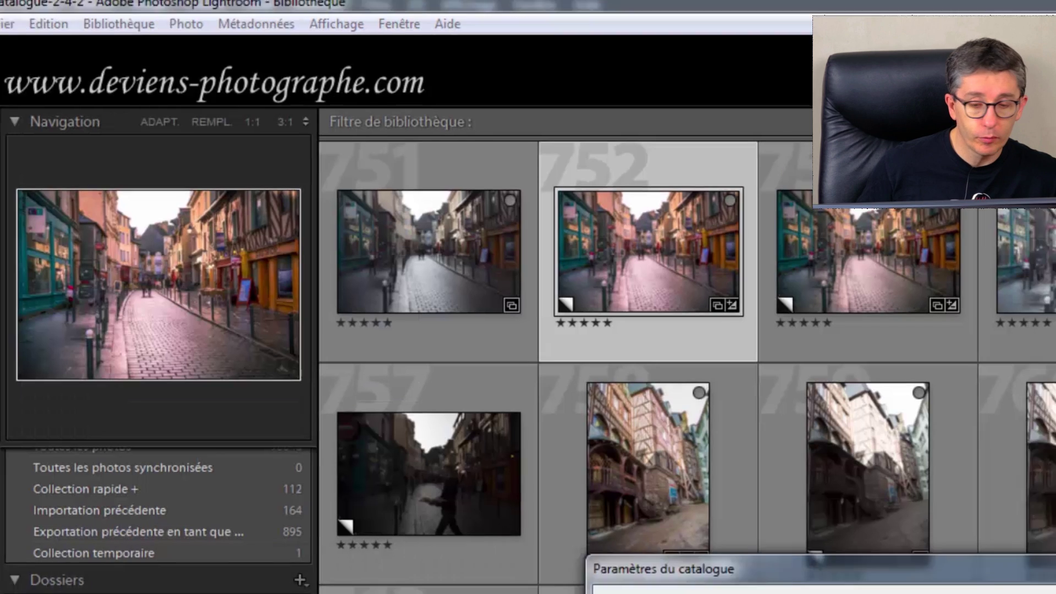
pyautogui.moveTo(946, 568); pyautogui.dragTo(957, 223)
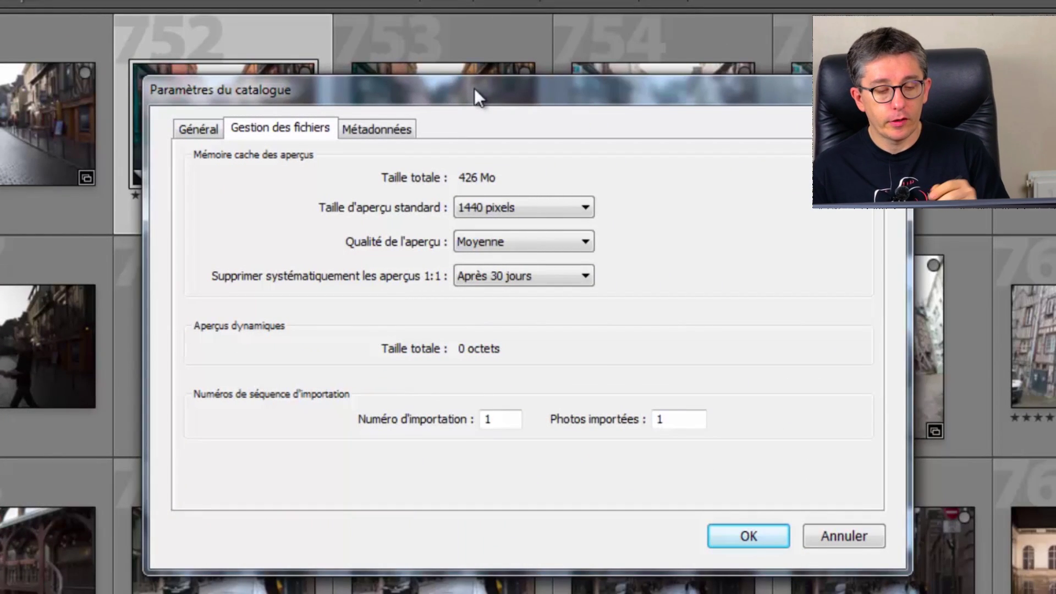
pyautogui.click(196, 132)
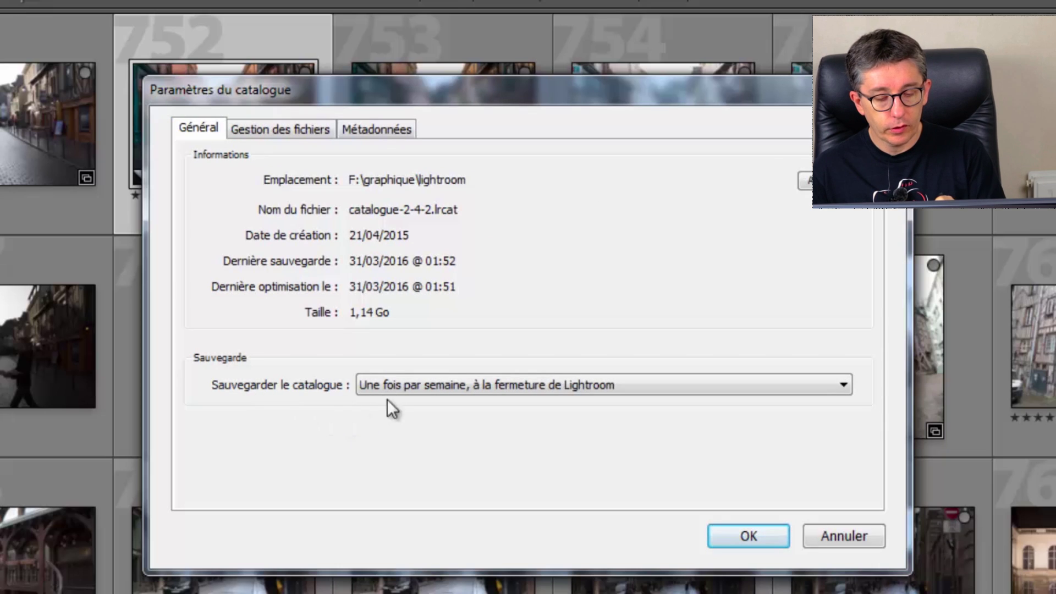
pyautogui.click(411, 388)
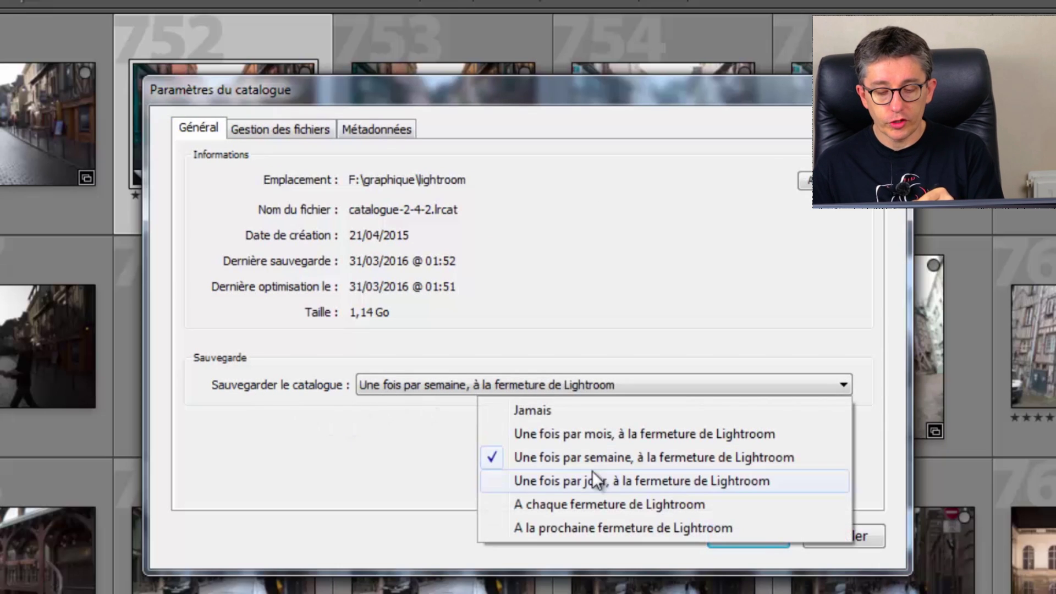
pyautogui.click(361, 437)
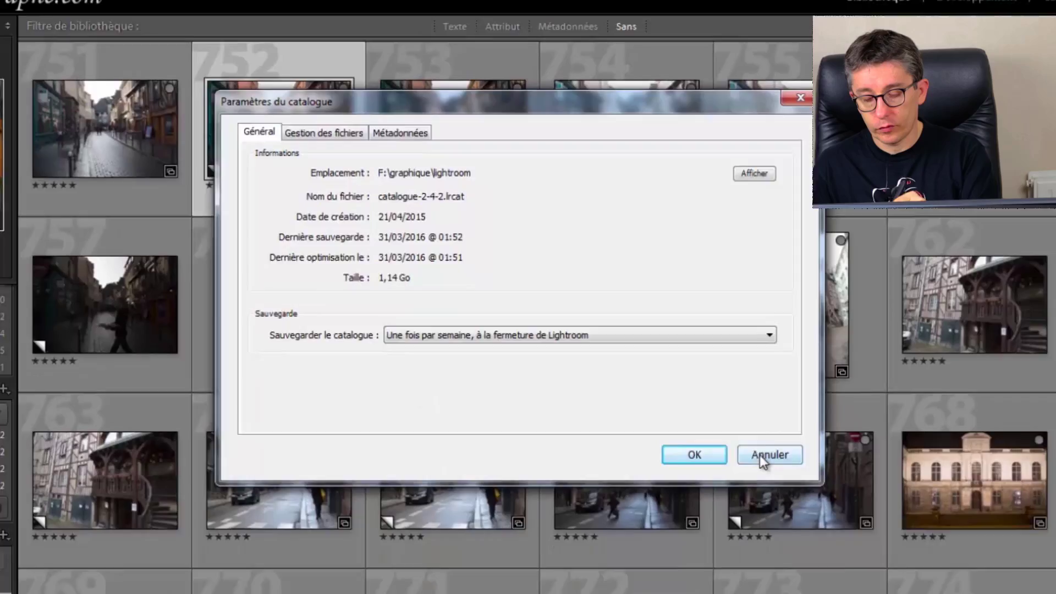
pyautogui.click(844, 536)
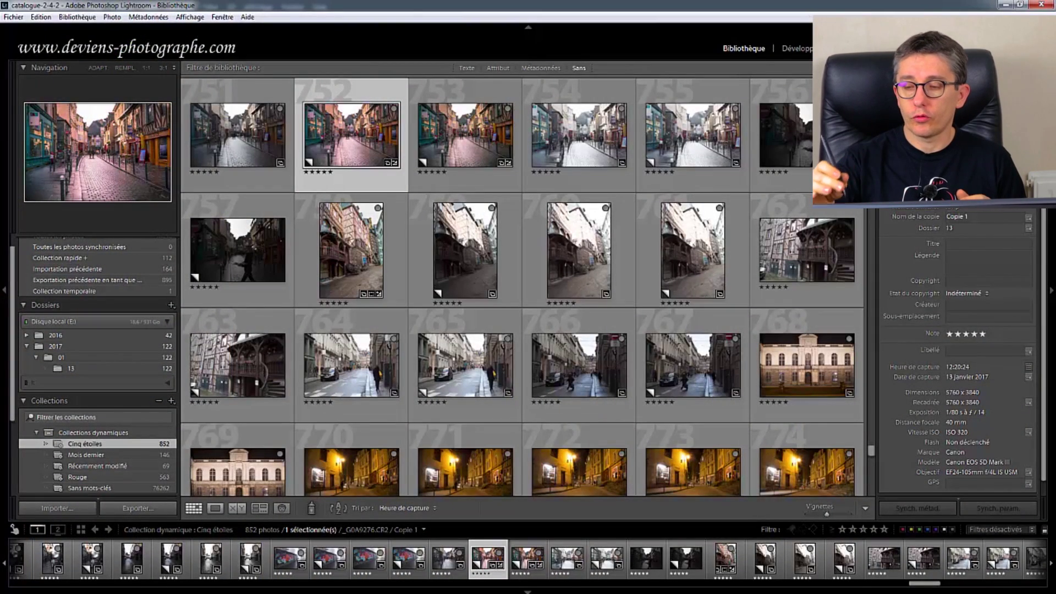
# Switch to the Develop module, check the options available for a Lightroom colour preset, and dismiss them without choosing any.
pyautogui.click(798, 50)
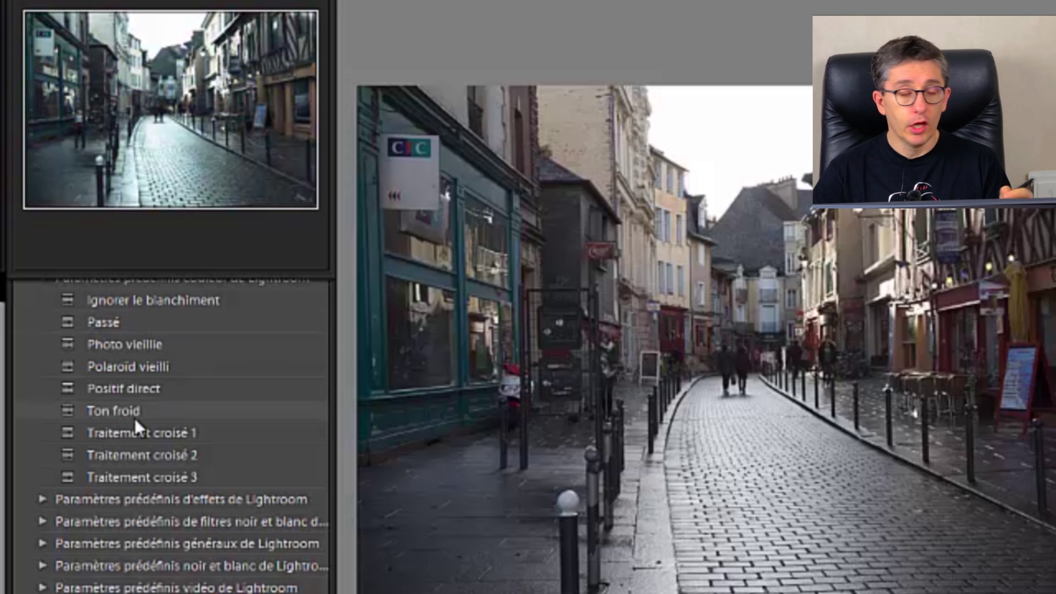
pyautogui.rightClick(128, 397)
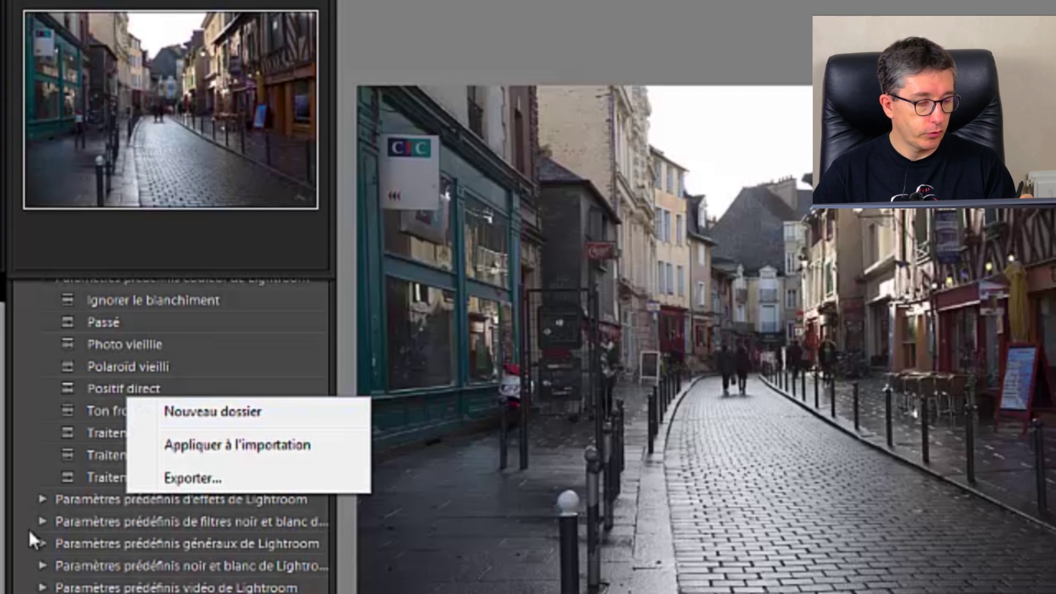
pyautogui.click(5, 572)
pyautogui.click(3, 575)
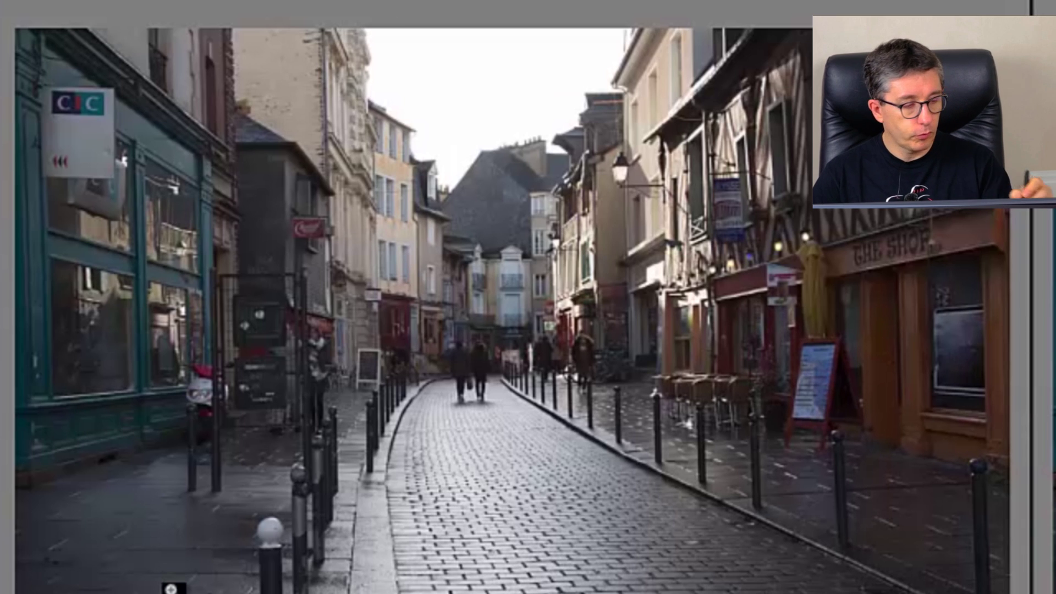
pyautogui.click(4, 407)
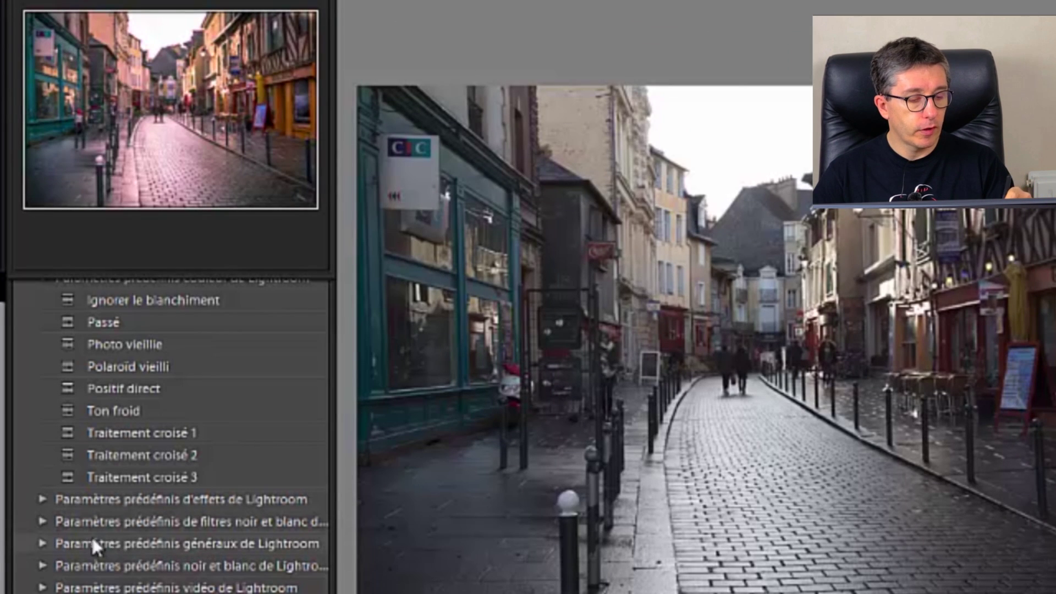